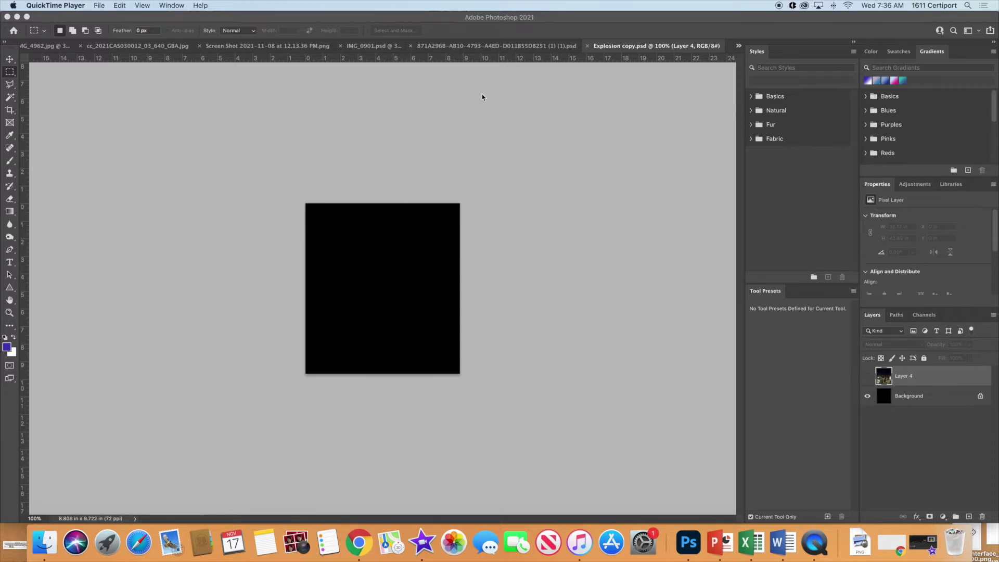
- Activate Photoshop and zoom the black Explosion copy canvas to fill the window height
click(482, 94)
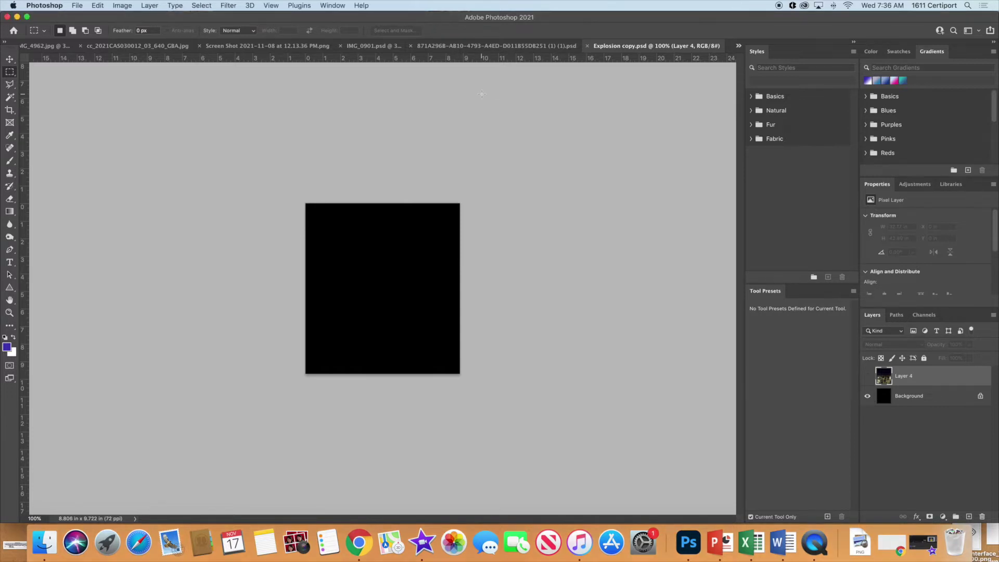
key(super+0)
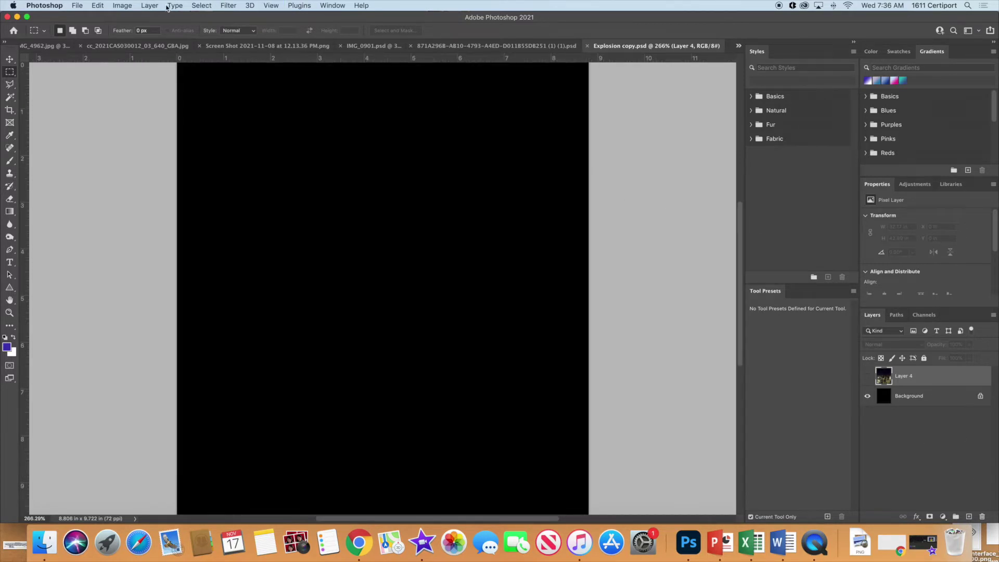
click(150, 5)
- Create a blank layer named Explosion above Layer 4, then reset colours to default
mouse_move(154, 17)
click(298, 22)
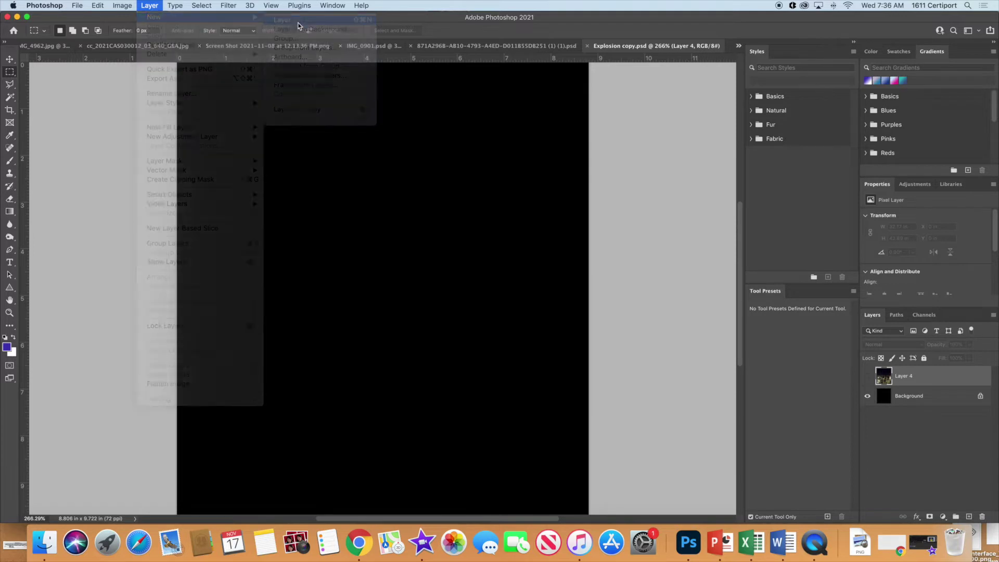
text(Explosion)
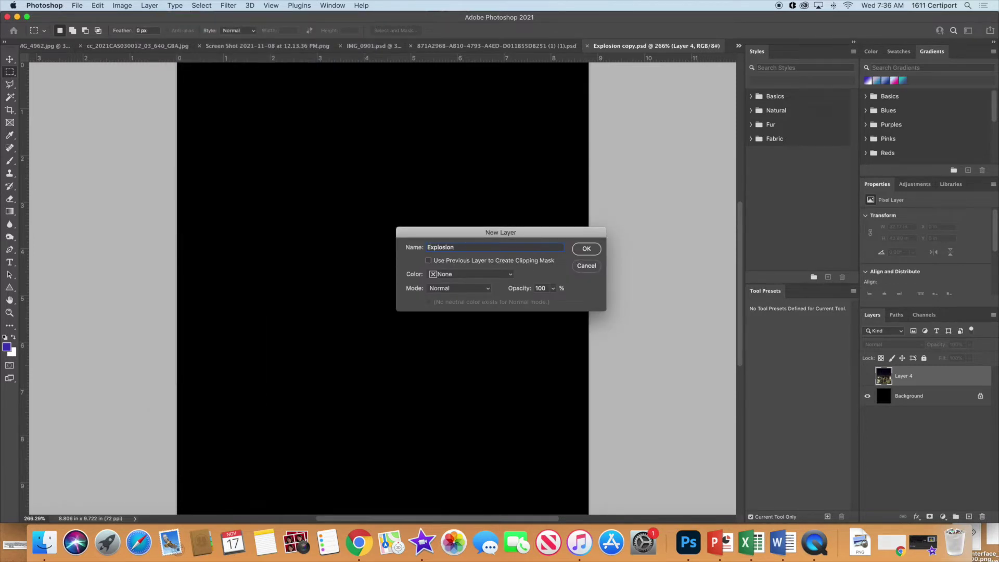
key(Return)
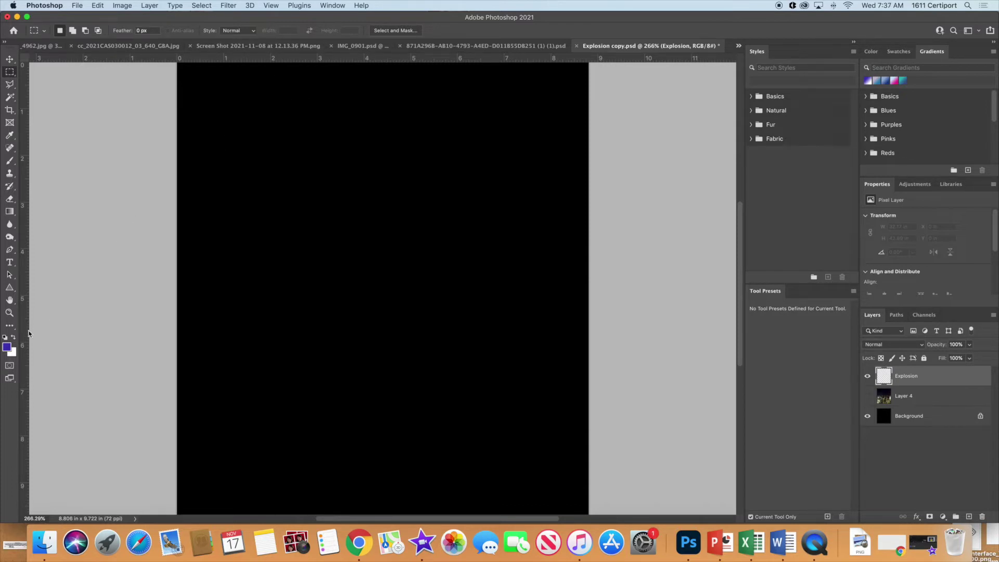
key(d)
- Make white the foreground colour and brush a white blob near the canvas centre
click(14, 339)
click(12, 161)
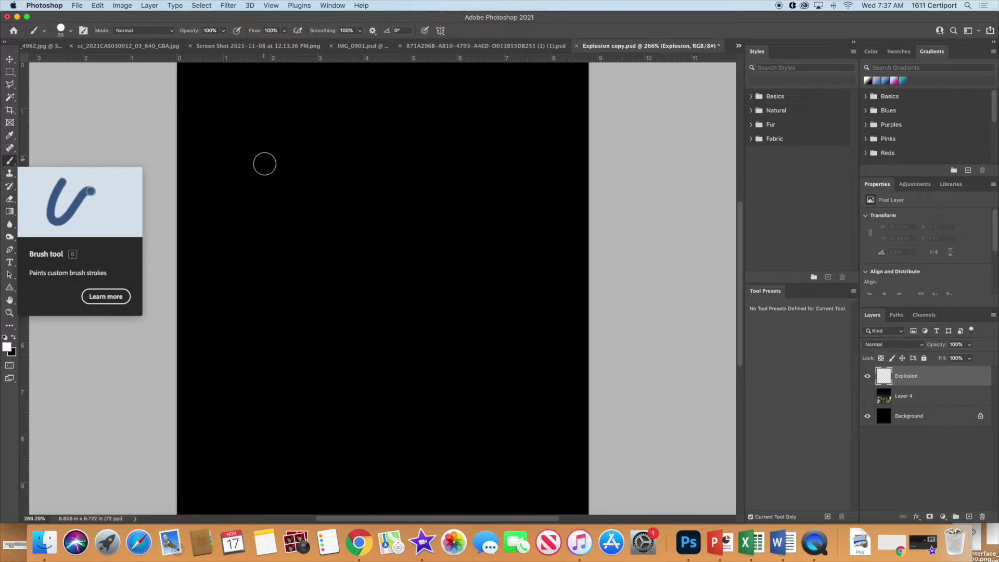
click(376, 239)
mouse_move(376, 240)
mouse_down()
mouse_move(365, 247)
mouse_move(398, 250)
mouse_move(393, 223)
mouse_move(364, 219)
mouse_move(354, 244)
mouse_up()
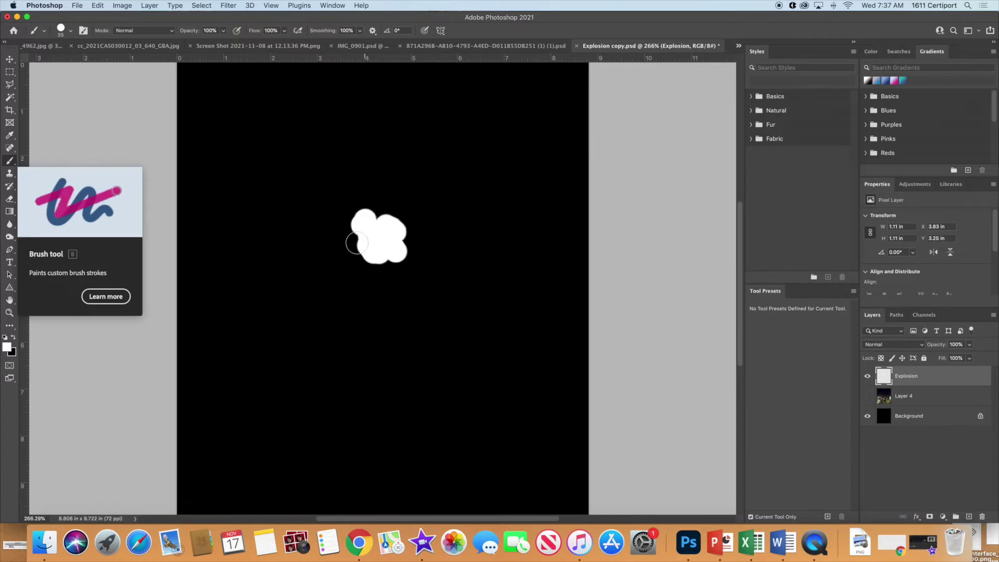
- Set brush hardness to 0%, soften and extend the blob, and enlarge the brush to 70
click(70, 31)
drag(116, 83, 55, 84)
click(343, 223)
mouse_move(372, 214)
mouse_down()
mouse_move(363, 250)
mouse_move(341, 242)
mouse_move(365, 240)
mouse_move(353, 246)
mouse_move(371, 257)
mouse_move(369, 245)
mouse_move(347, 248)
mouse_move(359, 211)
mouse_move(377, 252)
mouse_move(399, 221)
mouse_move(385, 227)
mouse_move(403, 220)
mouse_move(400, 247)
mouse_move(363, 267)
mouse_move(347, 299)
mouse_move(411, 275)
mouse_move(398, 273)
mouse_move(402, 265)
mouse_move(398, 279)
mouse_move(369, 288)
mouse_move(337, 282)
mouse_move(352, 201)
mouse_move(405, 181)
mouse_move(395, 204)
mouse_move(401, 221)
mouse_move(429, 224)
mouse_move(432, 236)
mouse_move(396, 265)
mouse_move(406, 285)
mouse_move(384, 295)
mouse_move(335, 260)
mouse_move(334, 271)
mouse_move(329, 212)
mouse_move(383, 212)
mouse_move(412, 232)
mouse_up()
key(bracketright)
key(bracketright)
key(bracketright)
key(bracketright)
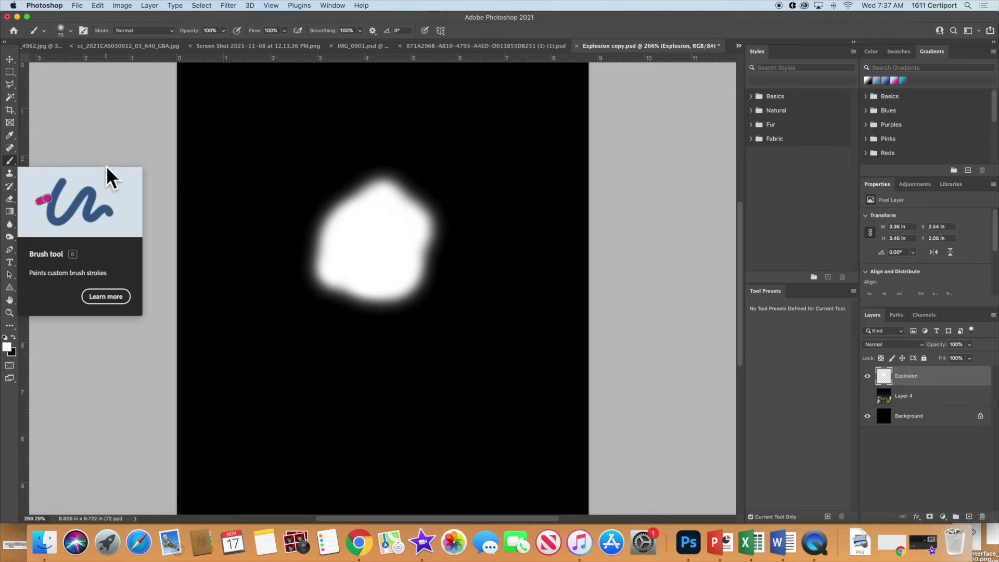
- Select the Smudge Tool with a 0%-hardness brush sized 36
click(10, 239)
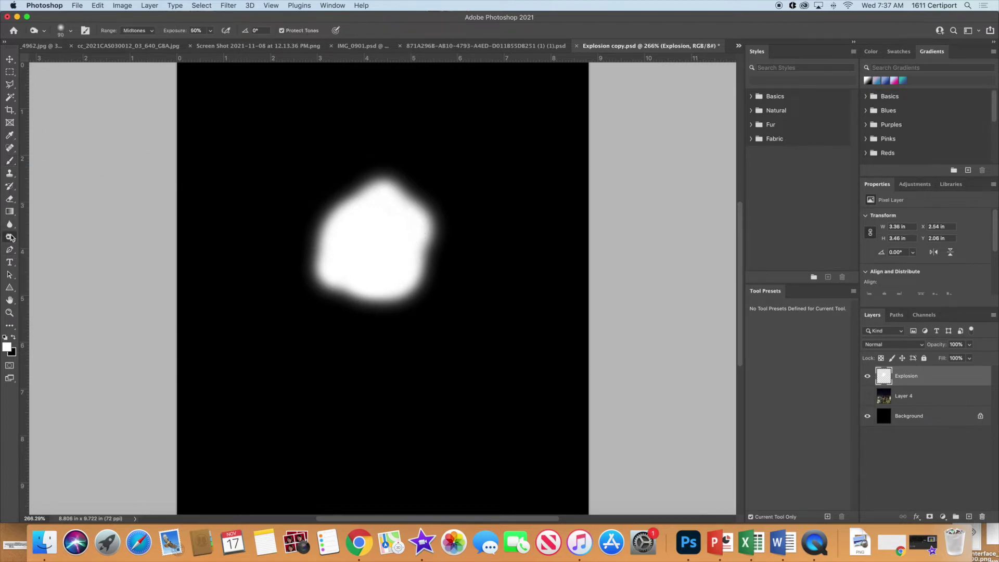
click(11, 238)
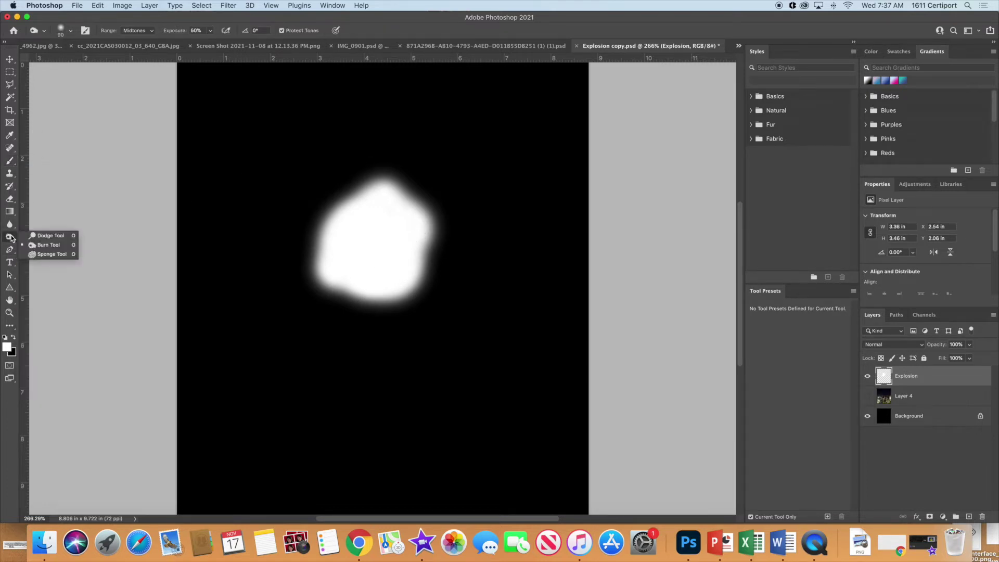
click(10, 224)
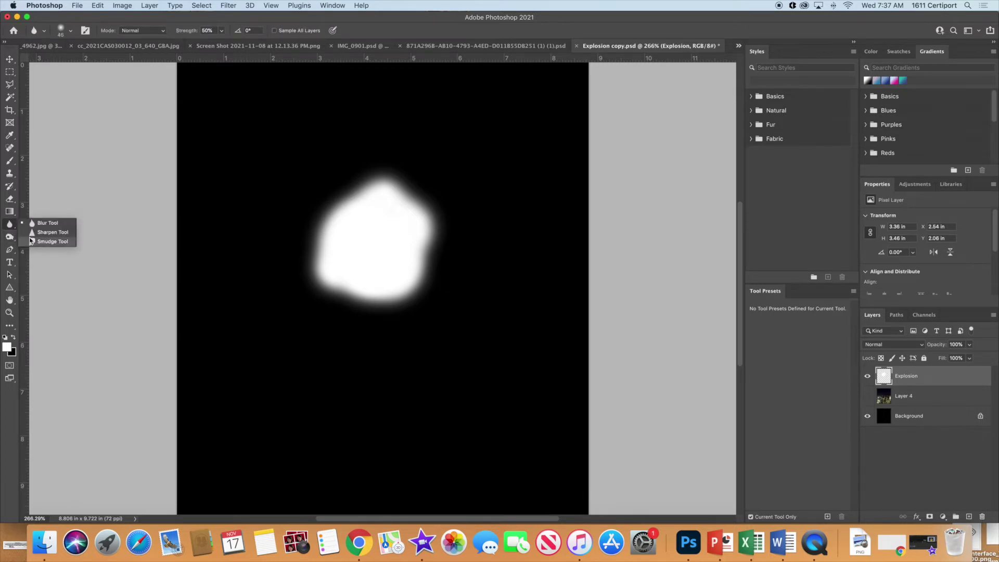
click(52, 242)
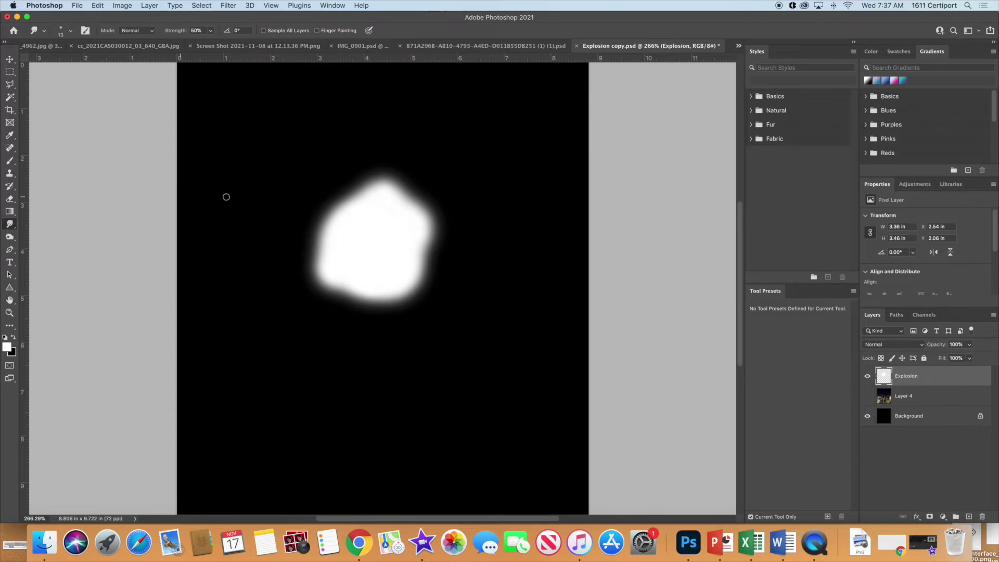
click(61, 29)
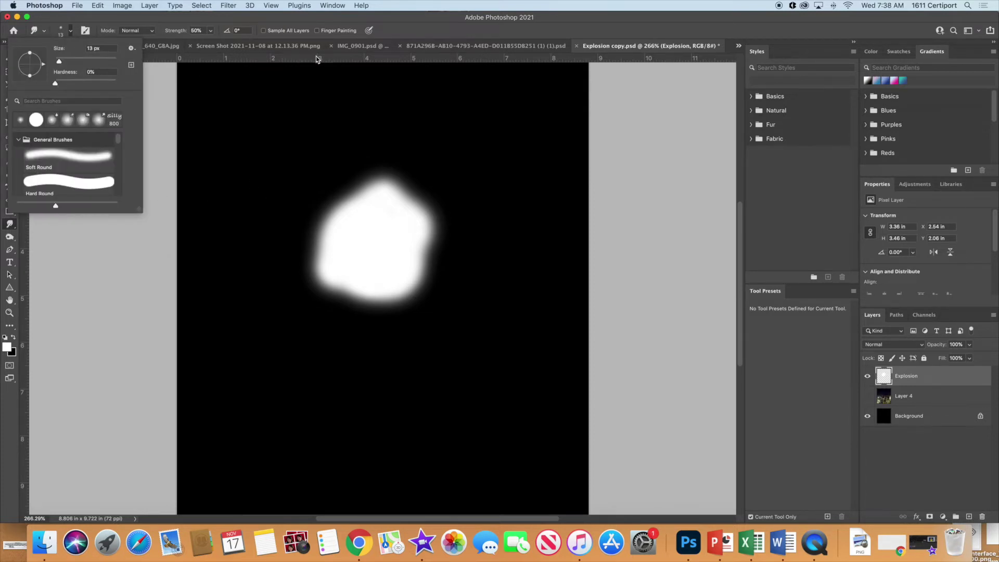
click(419, 38)
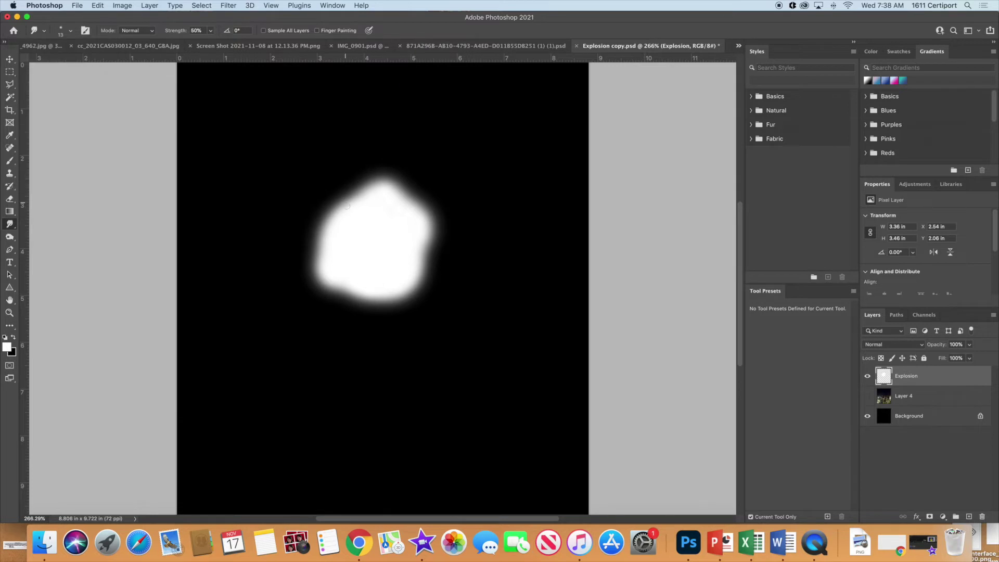
key(bracketright)
key(bracketright)
key(bracketright)
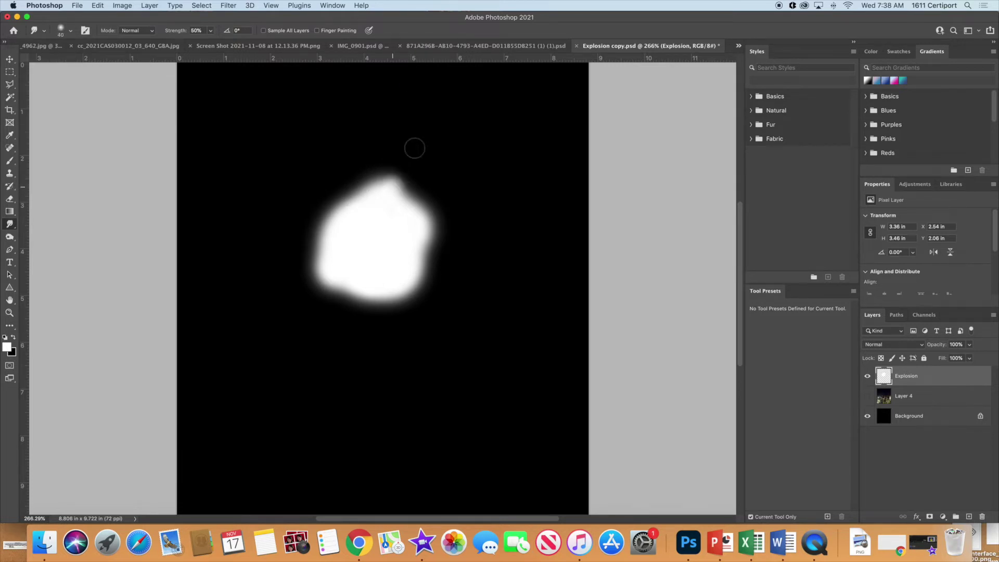
- Smudge spikes out of the blob's top, right, bottom, left and upper-left edges
mouse_move(412, 147)
mouse_down()
mouse_move(419, 203)
mouse_move(455, 238)
mouse_up()
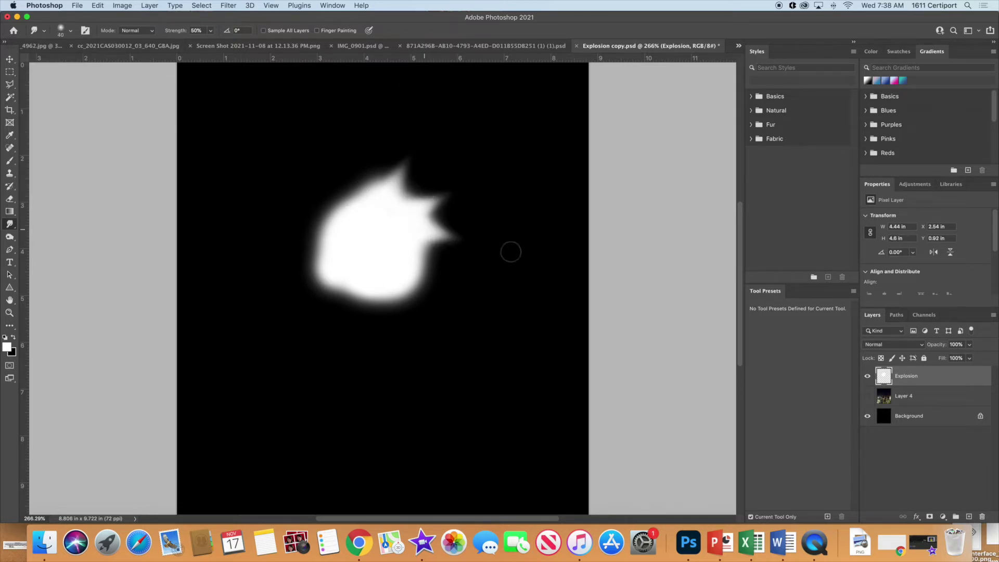
drag(419, 268, 445, 291)
drag(372, 282, 358, 318)
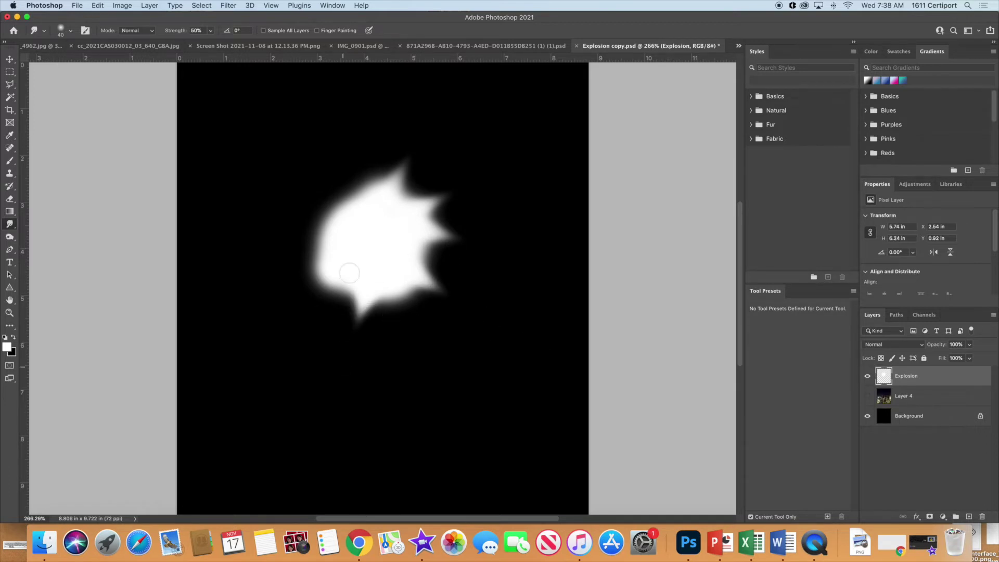
drag(340, 272, 310, 302)
drag(327, 260, 295, 248)
drag(339, 204, 325, 179)
drag(373, 207, 367, 159)
- Stretch the top, left, bottom, right and upper-right spikes further outward
drag(373, 196, 364, 145)
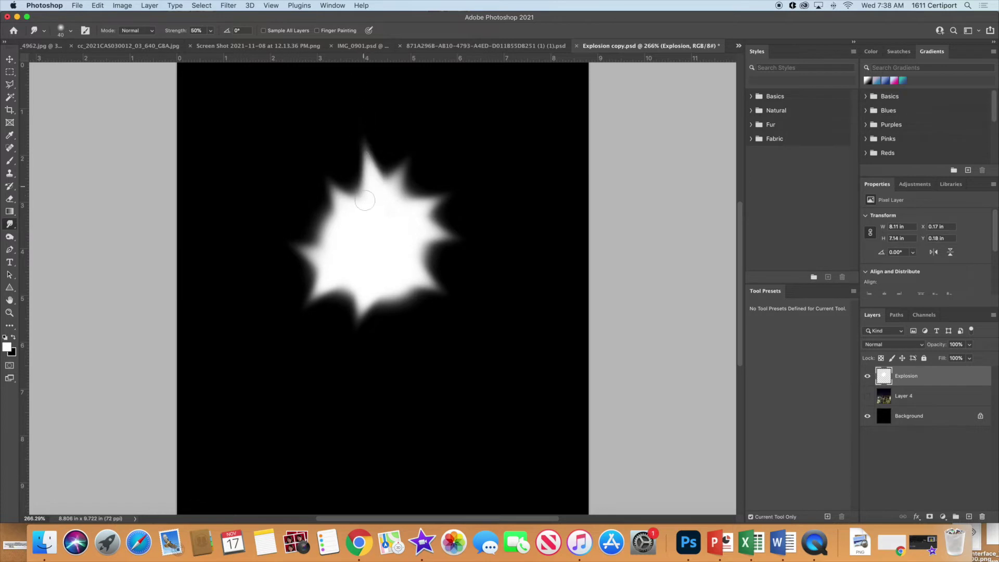
drag(344, 213, 320, 176)
mouse_move(340, 244)
mouse_down()
mouse_move(195, 239)
mouse_move(311, 248)
mouse_move(211, 242)
mouse_up()
drag(346, 267, 290, 313)
drag(359, 294, 372, 359)
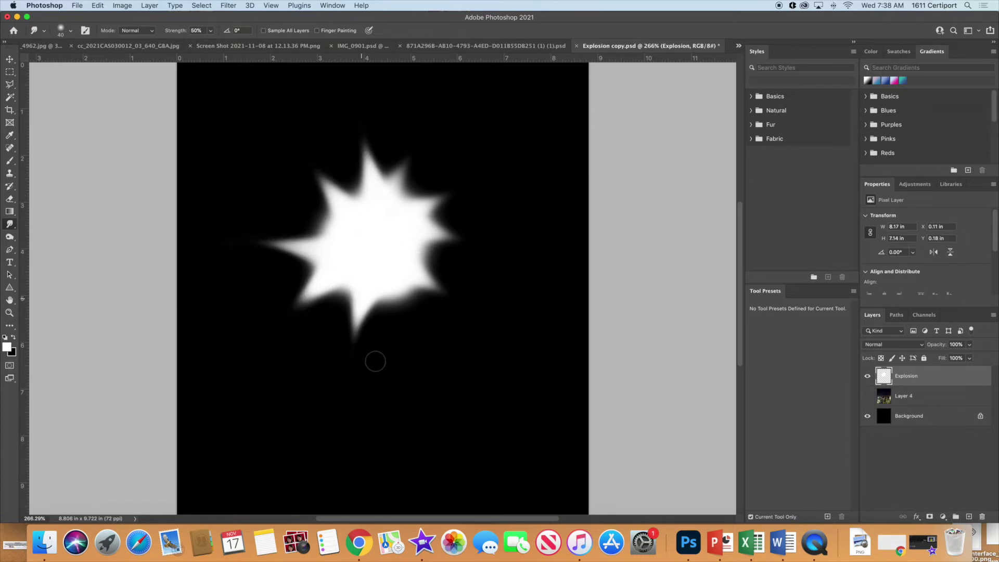
drag(412, 277, 469, 302)
drag(422, 232, 475, 235)
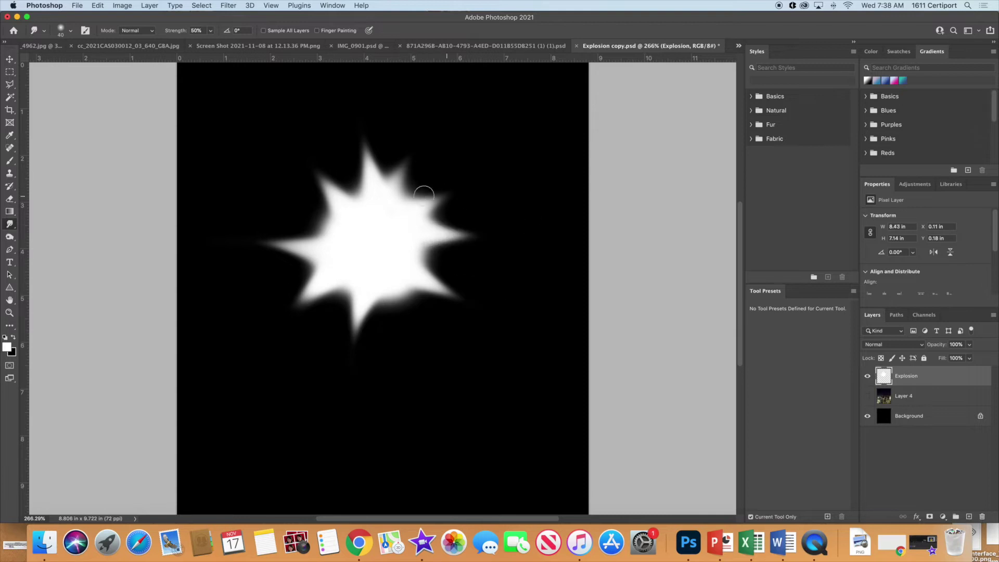
mouse_move(420, 189)
mouse_down()
mouse_move(449, 172)
mouse_move(419, 147)
mouse_up()
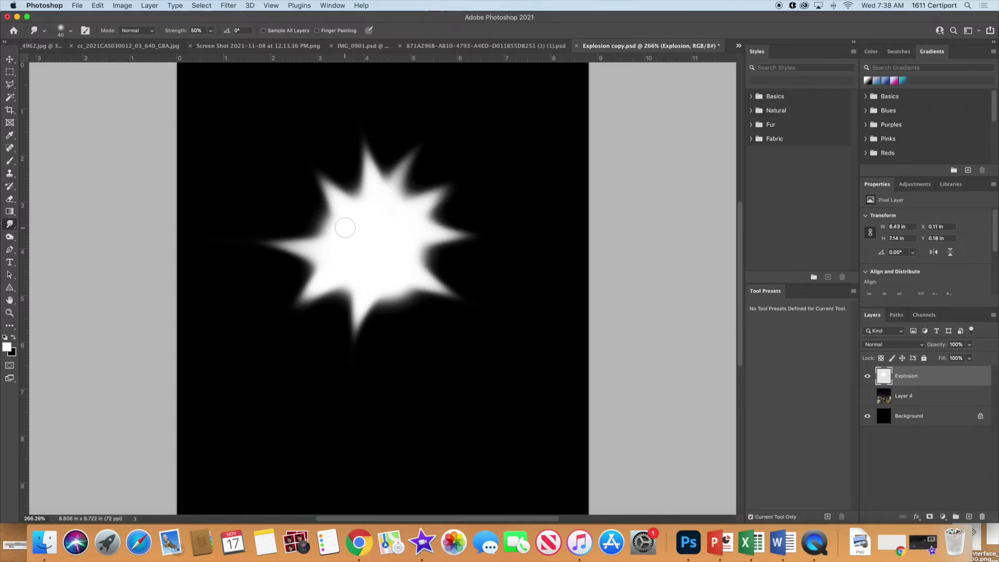
- Add an upper-left spike, lengthen the remaining spikes, and lock the layer's transparent pixels
drag(342, 226, 217, 191)
drag(399, 314, 418, 411)
drag(398, 297, 399, 338)
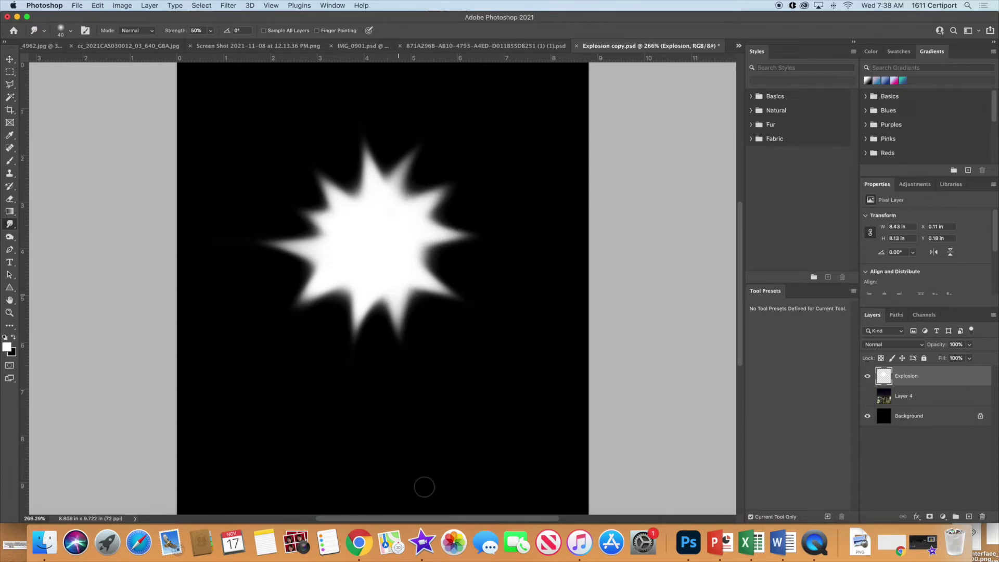
drag(400, 300, 401, 393)
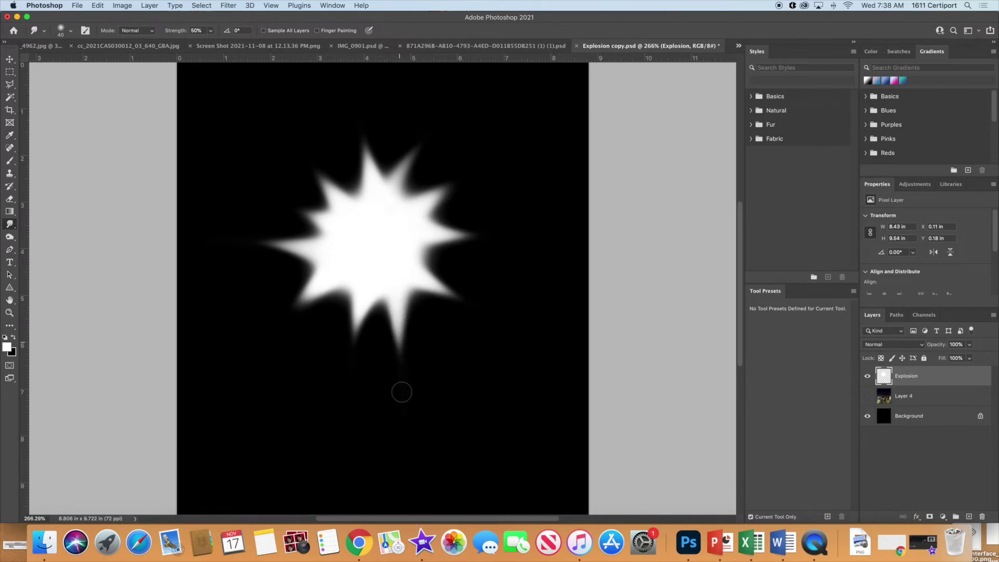
drag(319, 286, 259, 326)
drag(295, 230, 245, 236)
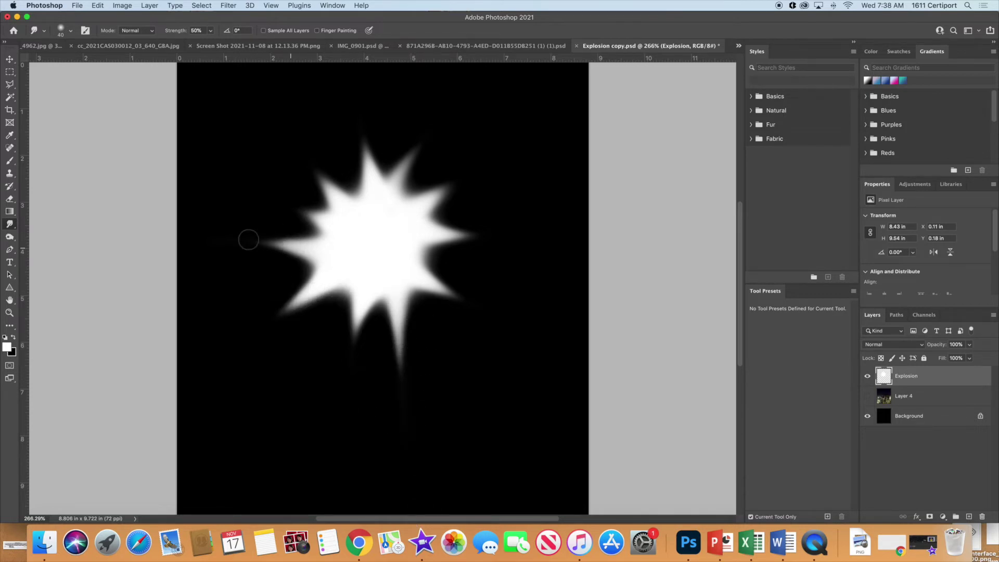
drag(322, 193, 292, 135)
drag(406, 166, 433, 133)
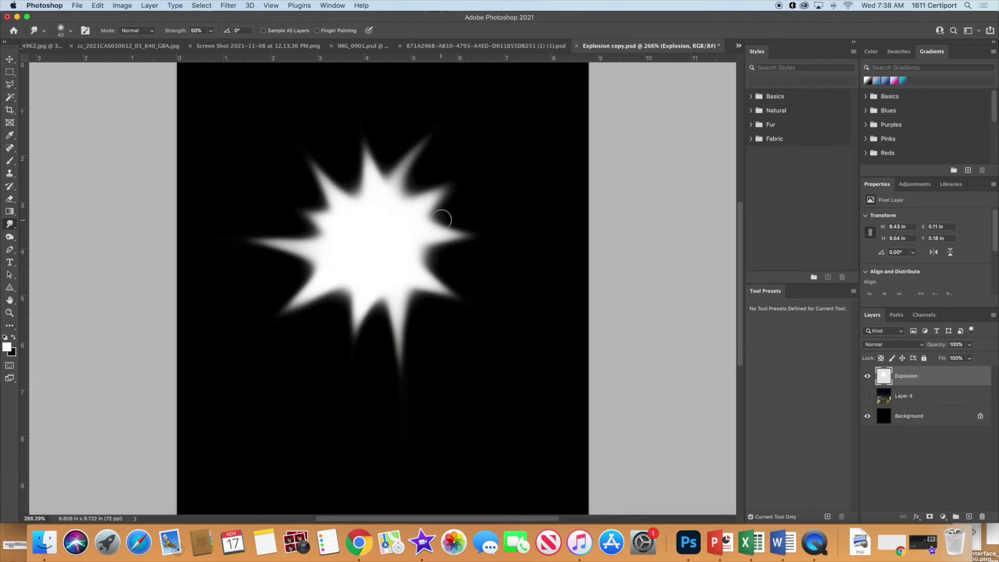
drag(442, 219, 468, 178)
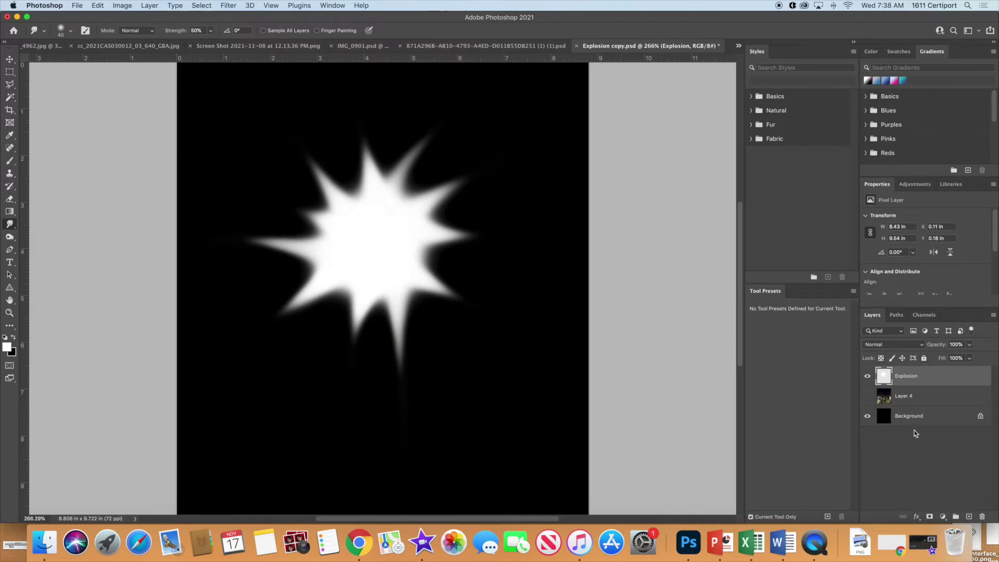
click(881, 359)
- Set the foreground colour to a bright yellow
click(7, 348)
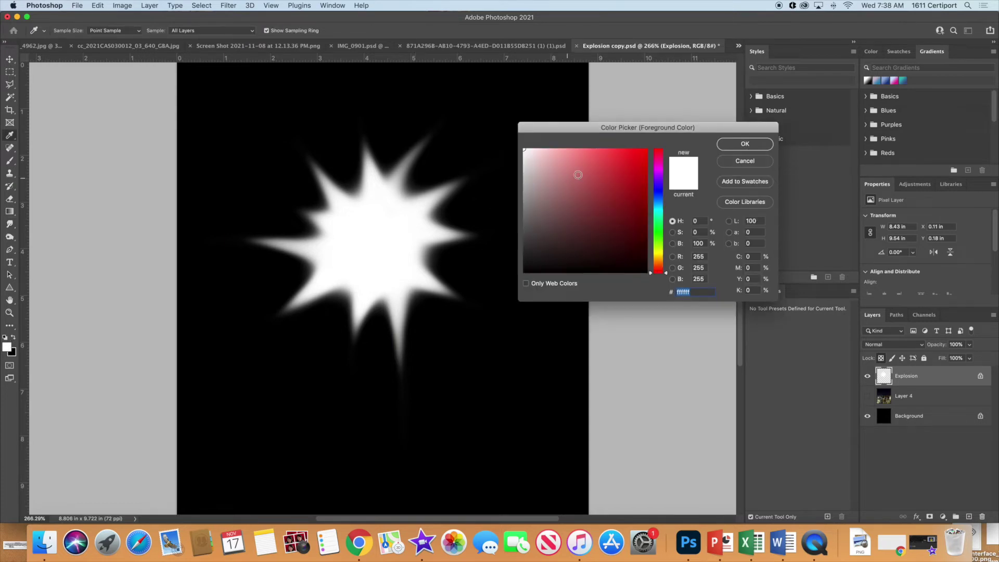
drag(659, 259, 659, 250)
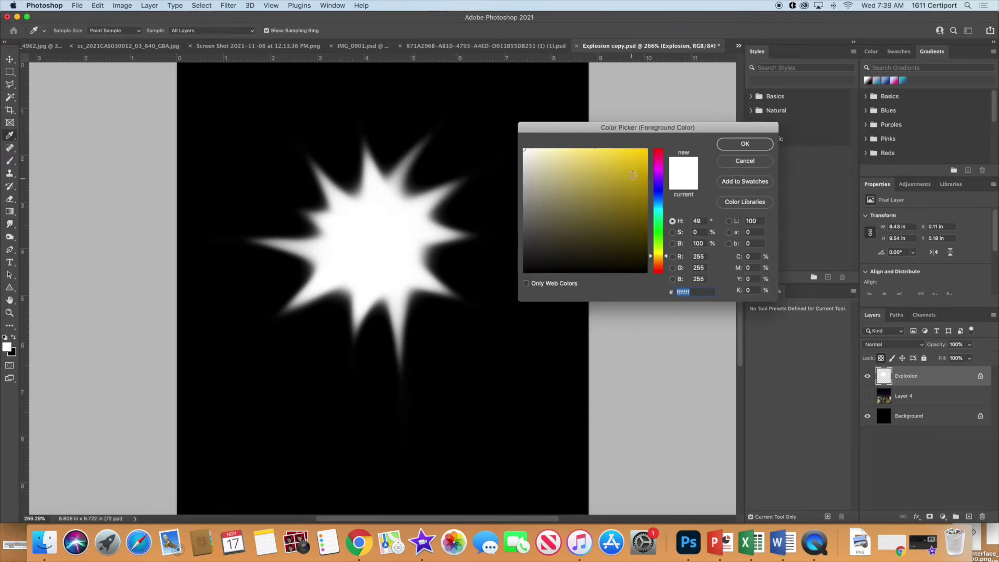
click(636, 157)
click(745, 143)
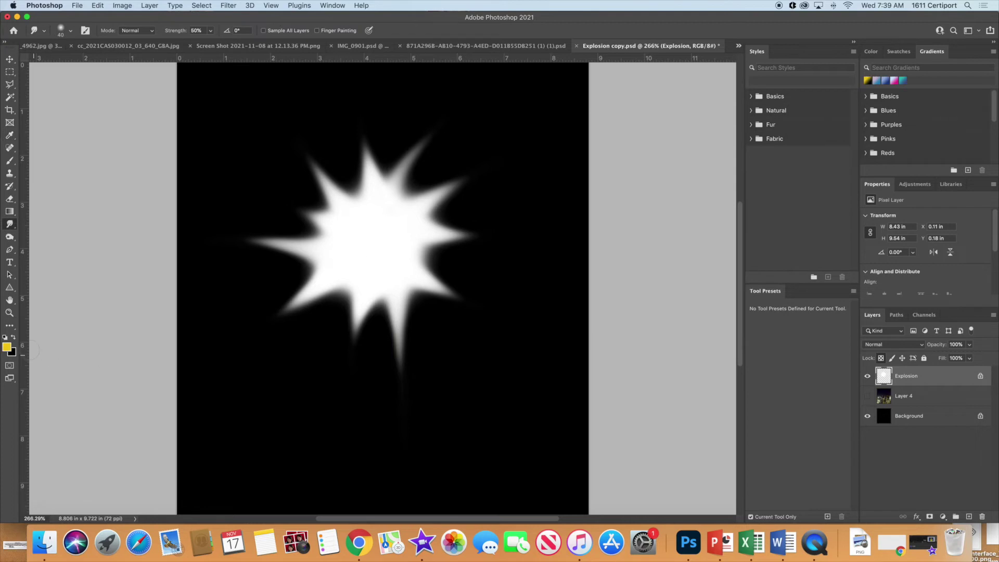
- Set the background colour to a bright red (f00909)
click(14, 354)
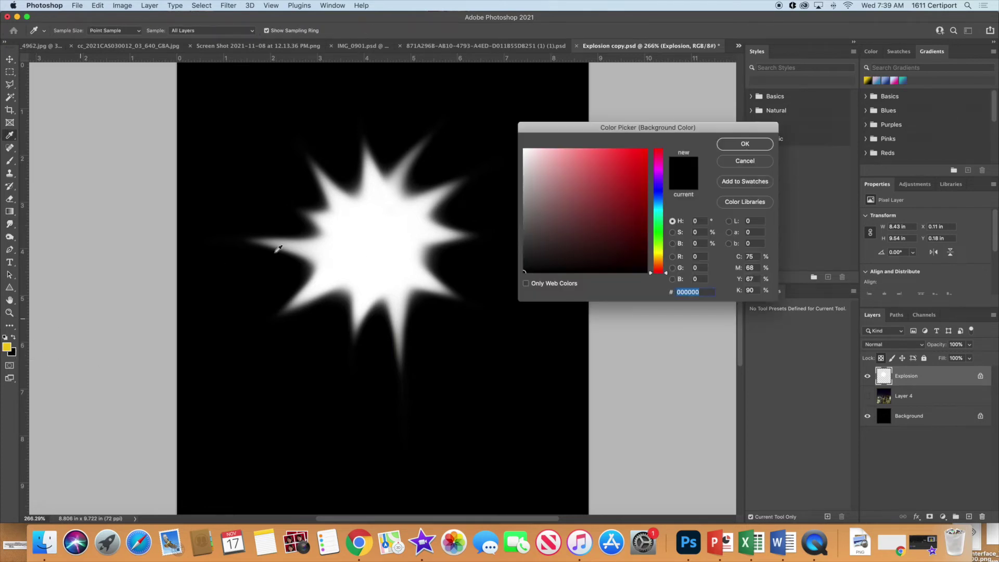
click(643, 155)
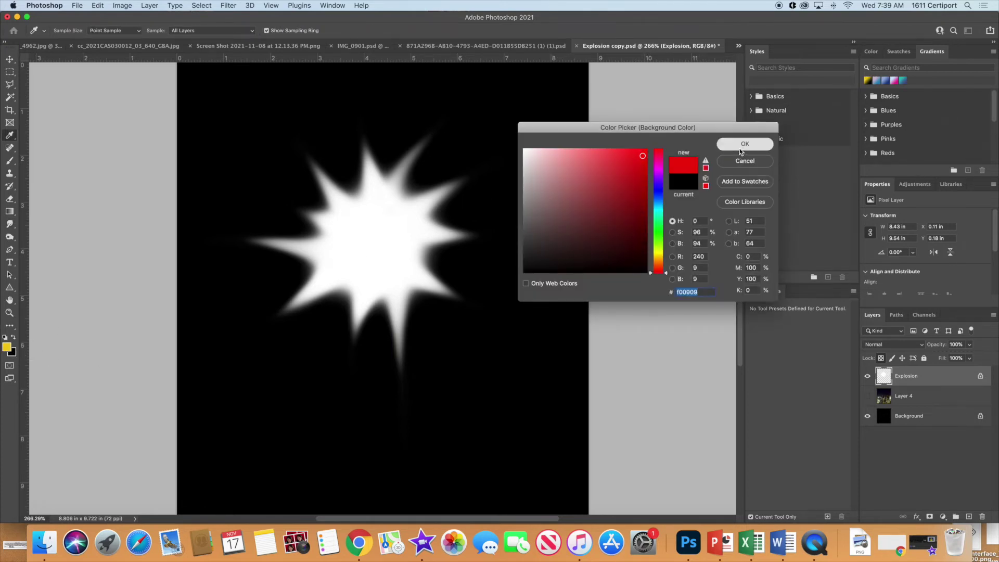
click(744, 144)
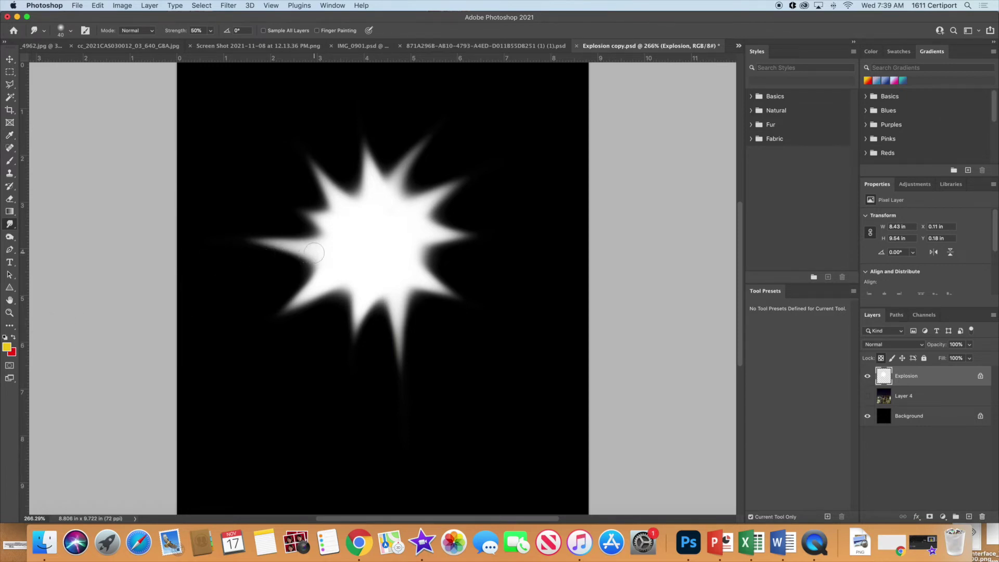
- Render yellow-and-red Clouds into the starburst, then reset colours to black and white
click(229, 6)
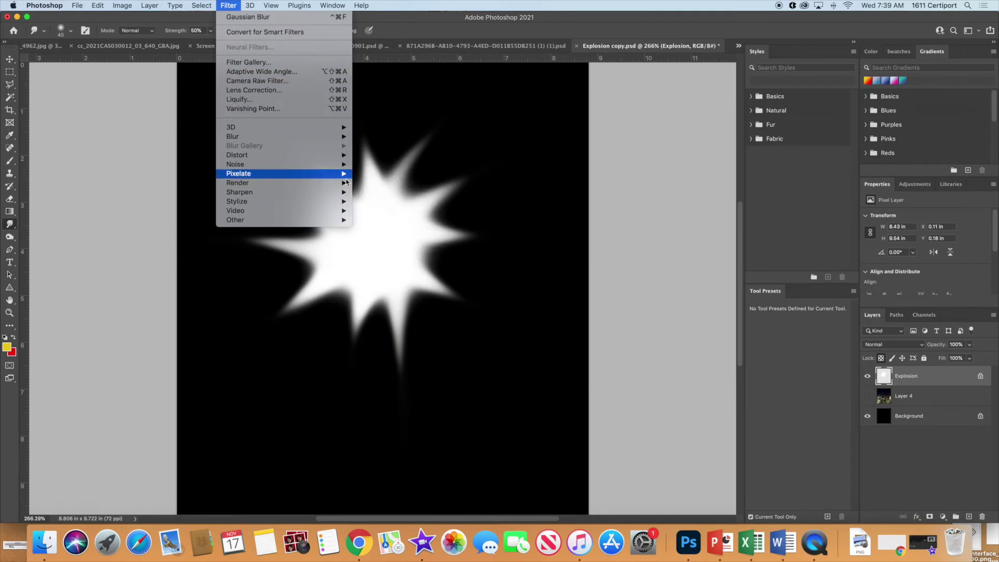
mouse_move(337, 185)
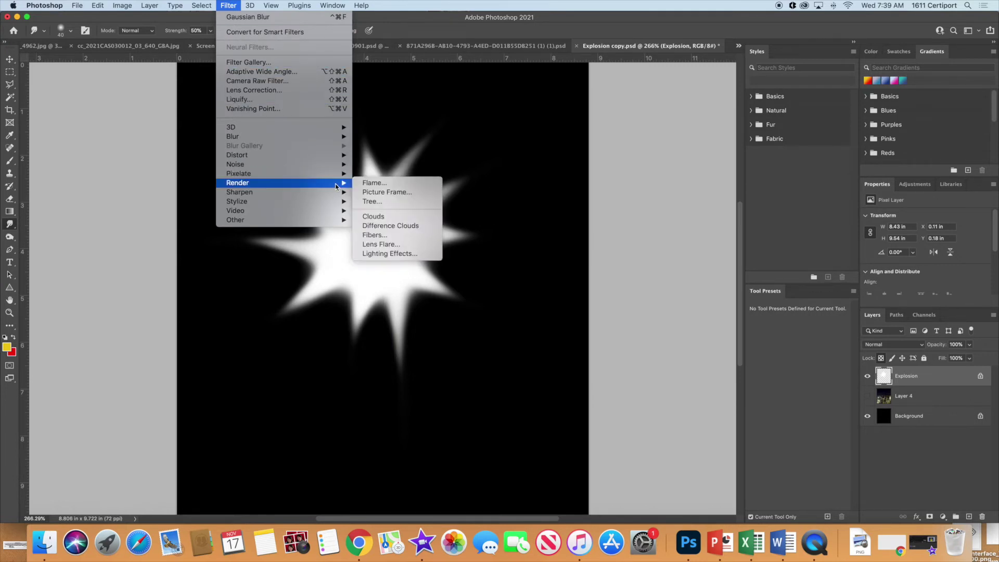
click(372, 217)
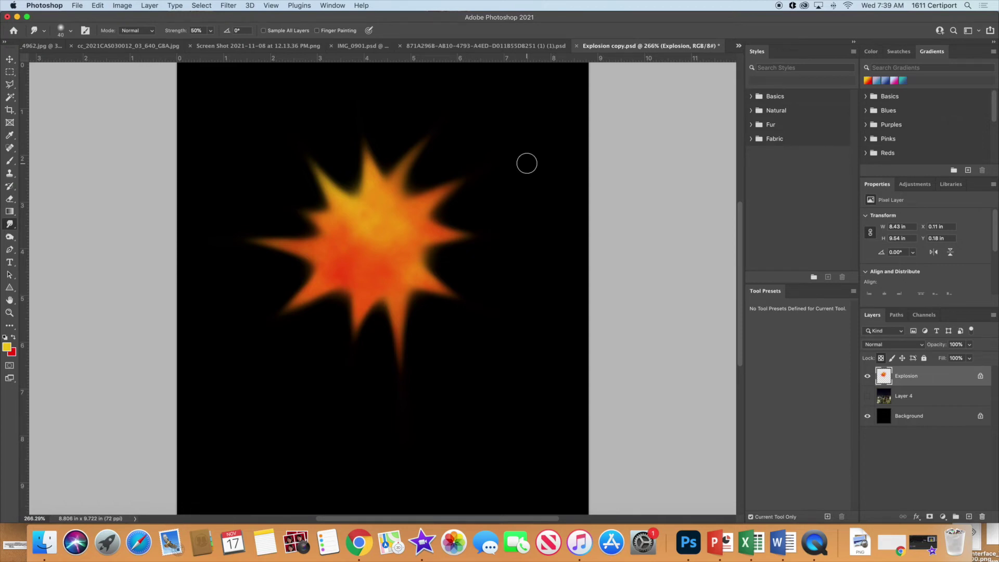
key(d)
- Re-render Filter > Render > Clouds to give the starburst a grey-and-white cloud texture
click(234, 7)
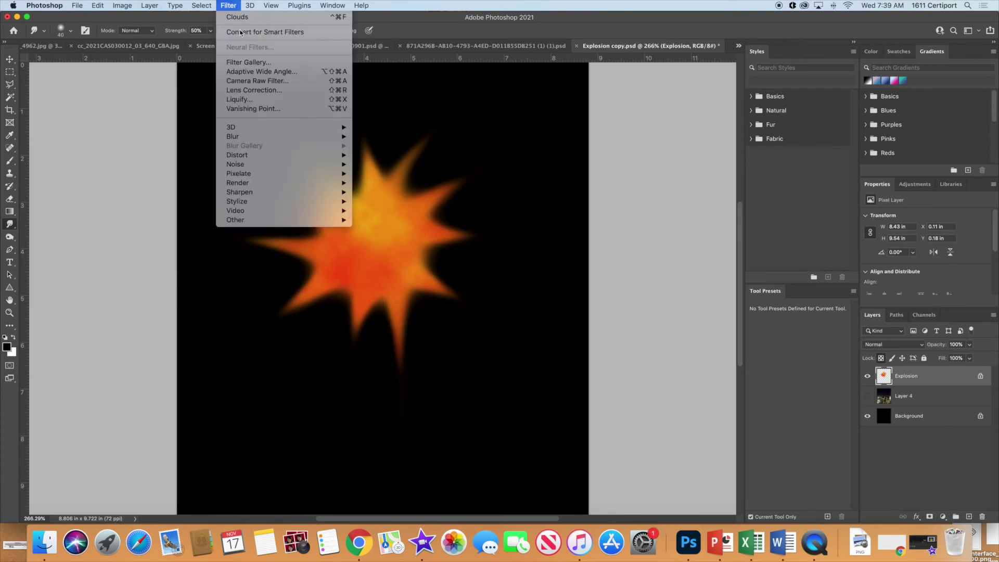
mouse_move(255, 188)
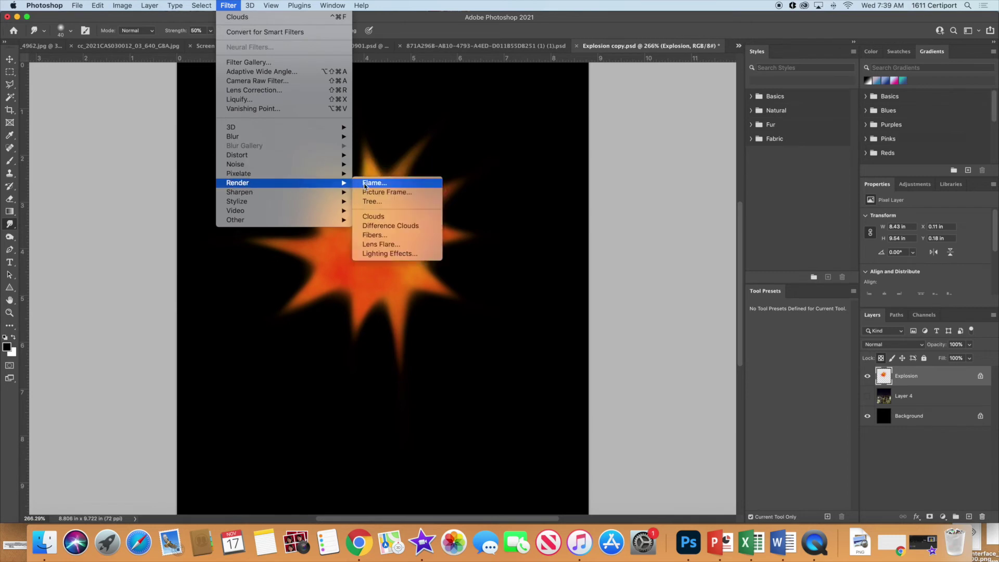
click(385, 216)
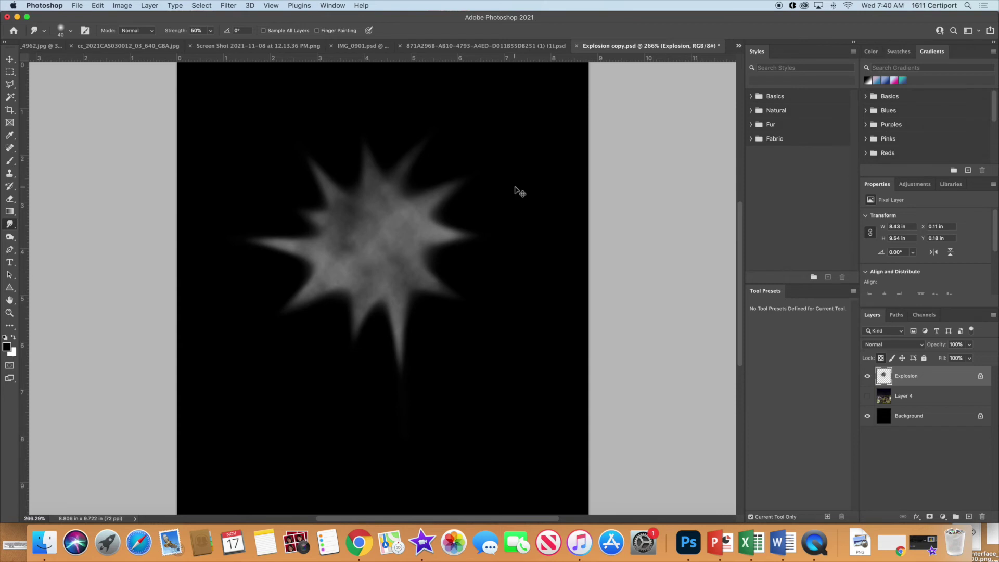
key(super+shift+f)
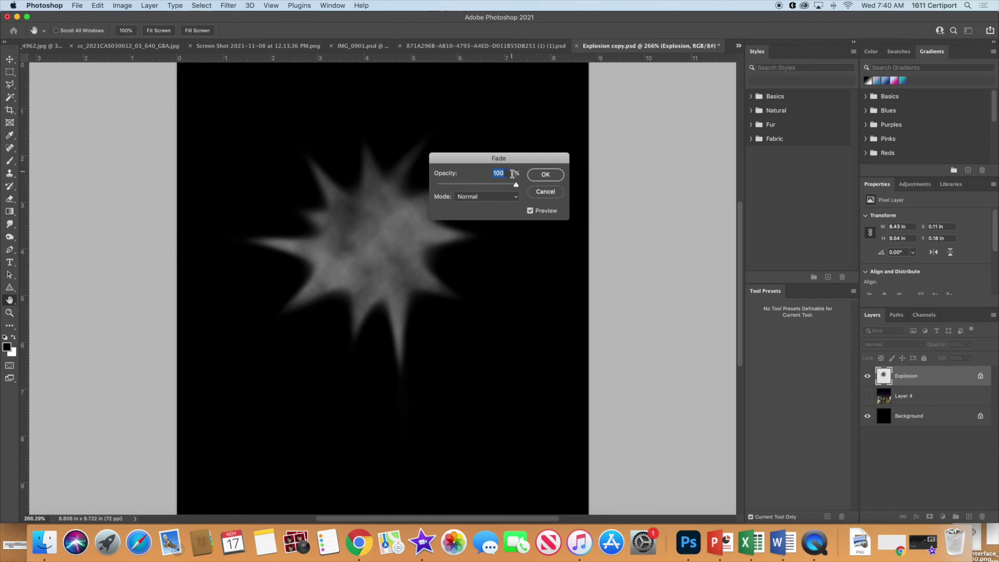
- Fade the Clouds filter in Linear Light mode at 100% opacity
click(475, 198)
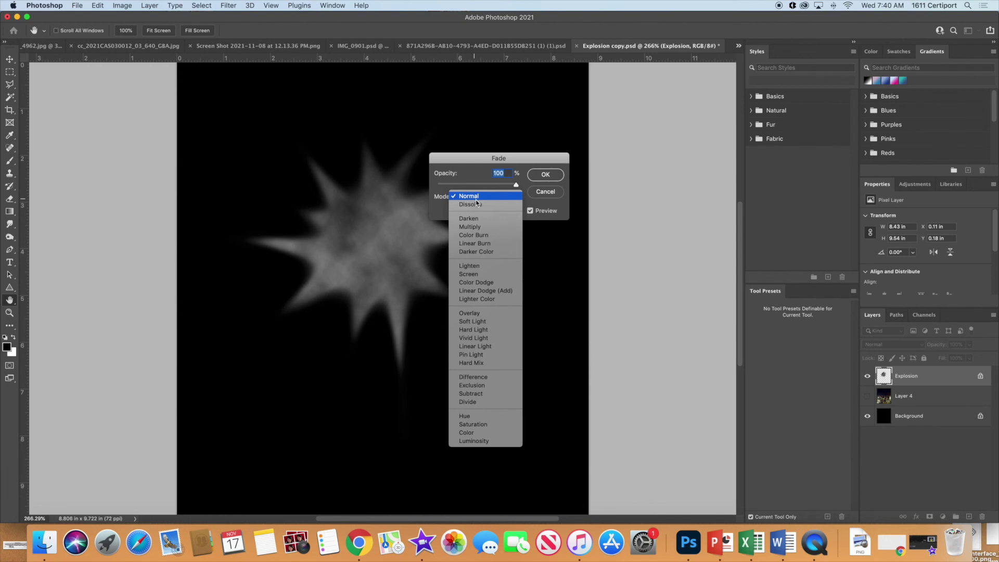
key(Escape)
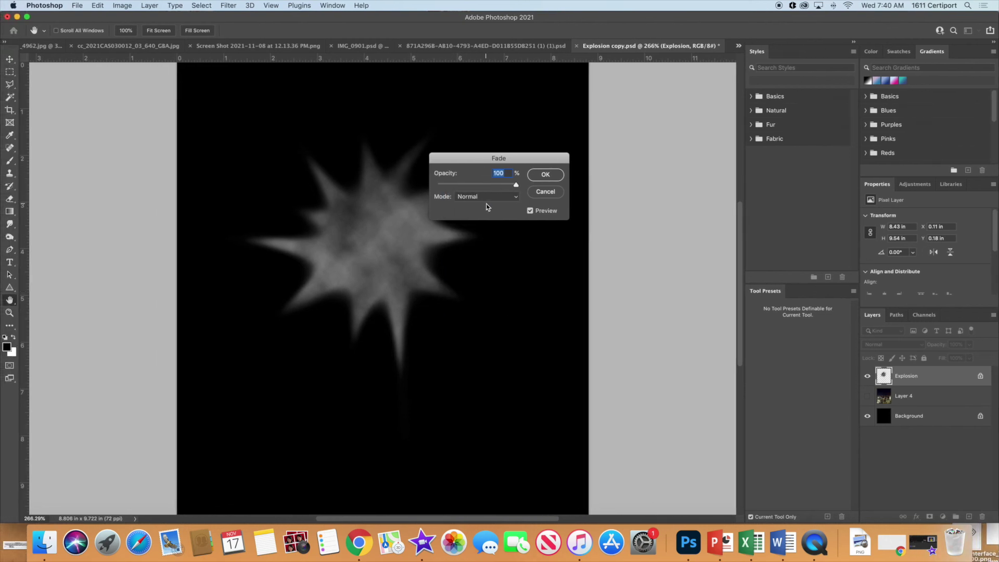
click(486, 199)
click(497, 344)
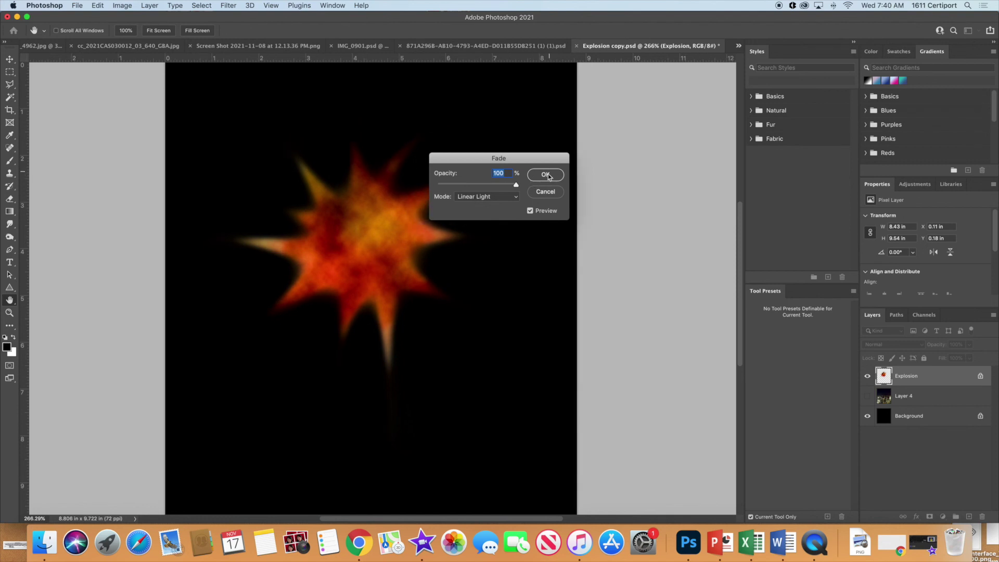
click(545, 175)
key(r)
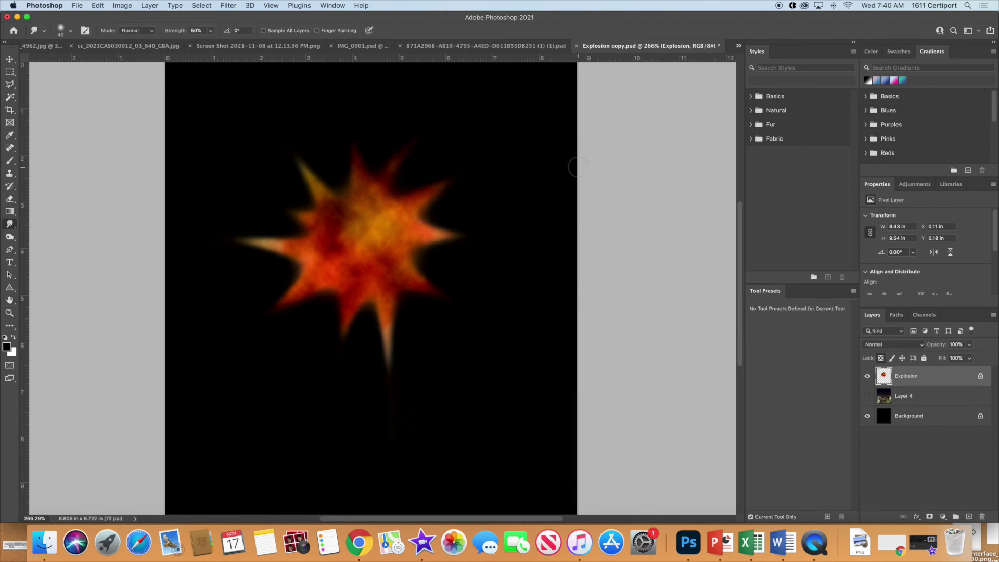
- Show the city skyline Layer 4, flatten the image, and start Save As
scroll(578, 167, left, 2)
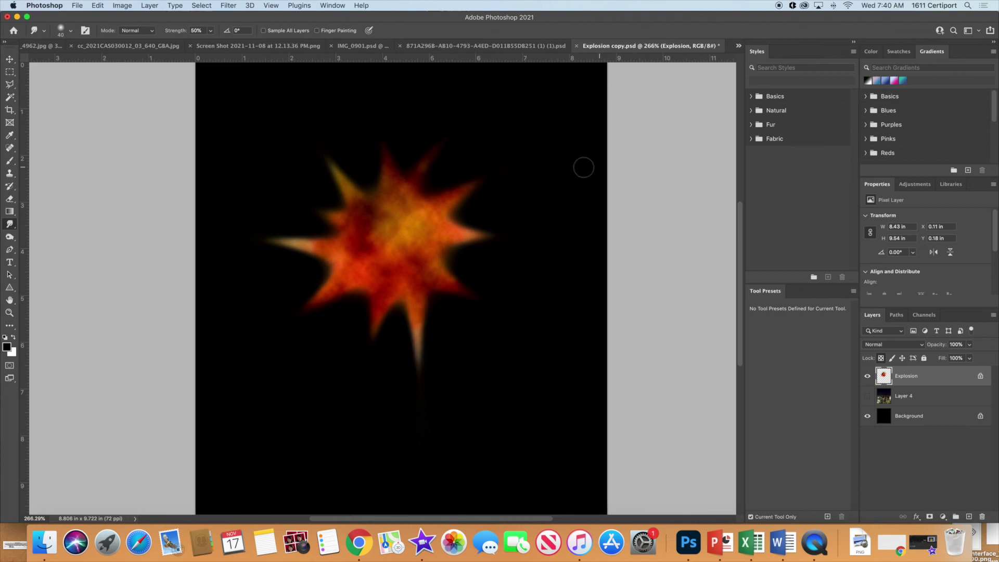
click(867, 398)
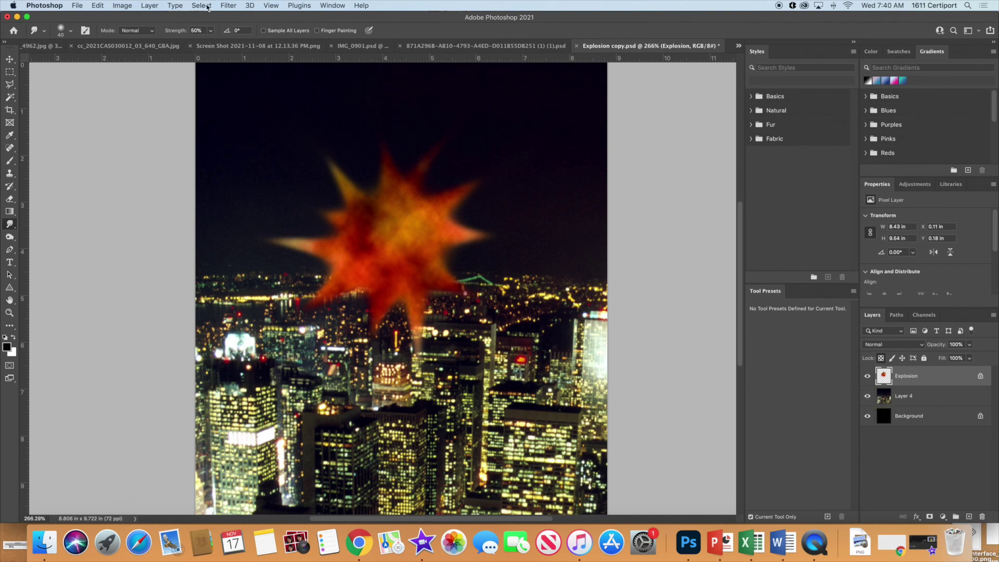
click(149, 5)
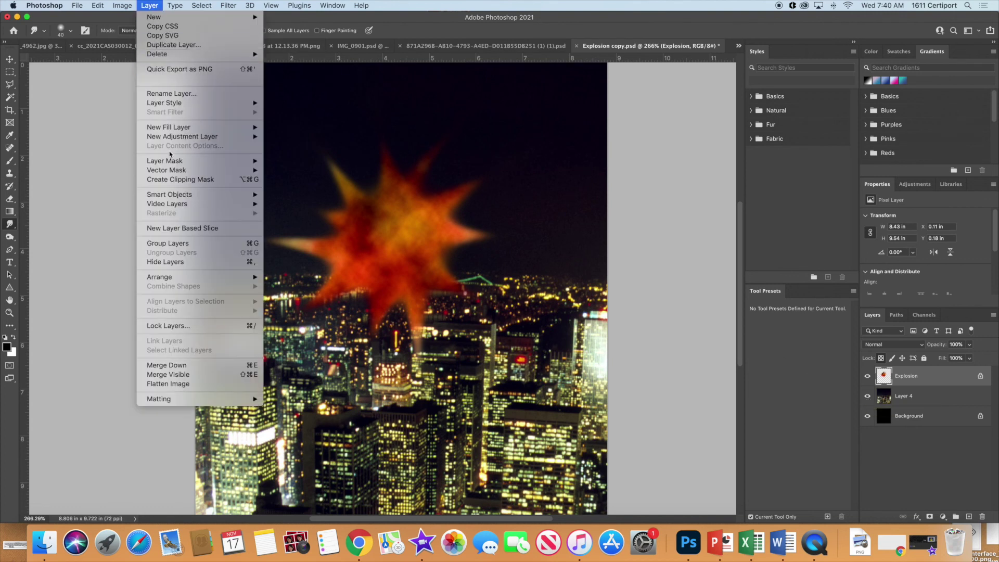
click(193, 383)
click(77, 6)
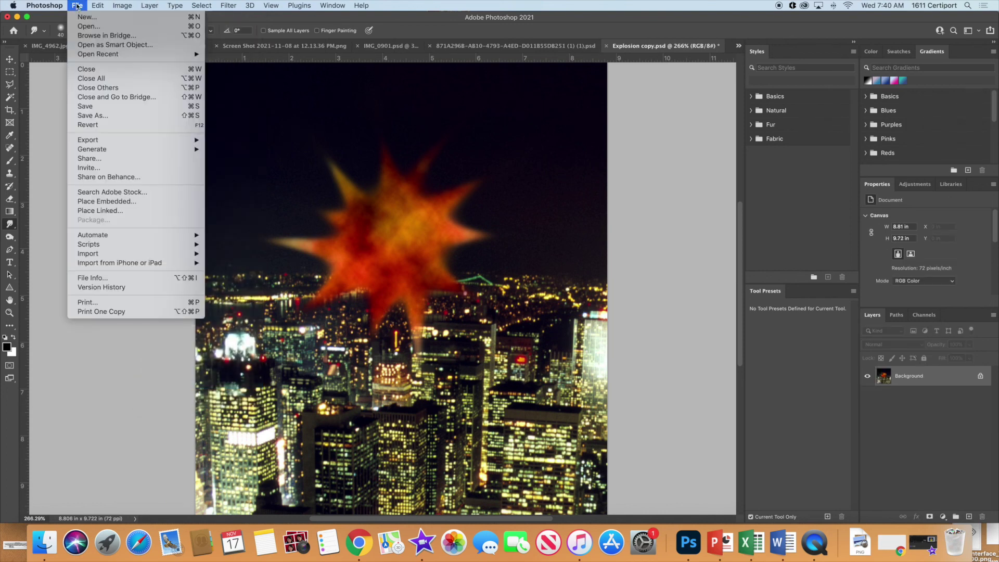
click(102, 117)
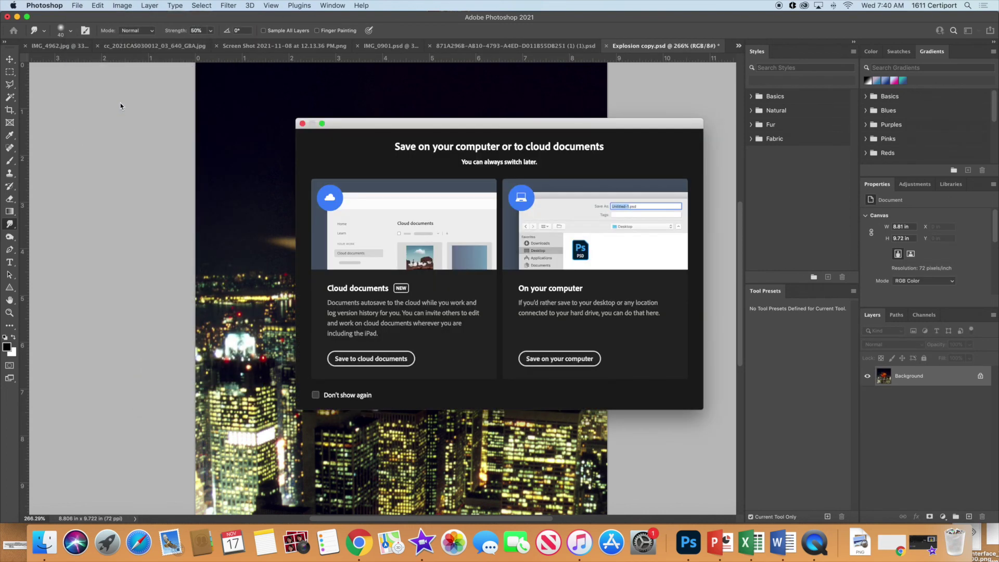